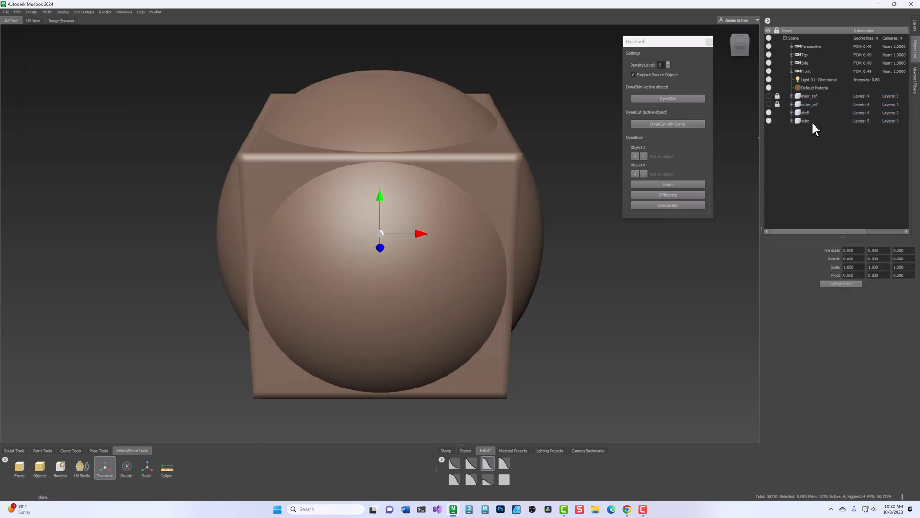
# Build the shell from the reference spheres and duplicate two cylinder poles.
pyautogui.click(812, 121)
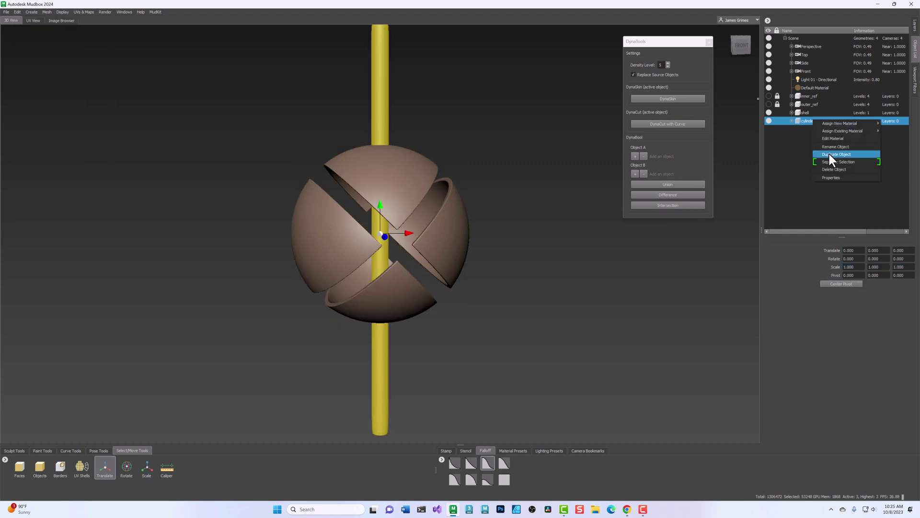
pyautogui.click(828, 151)
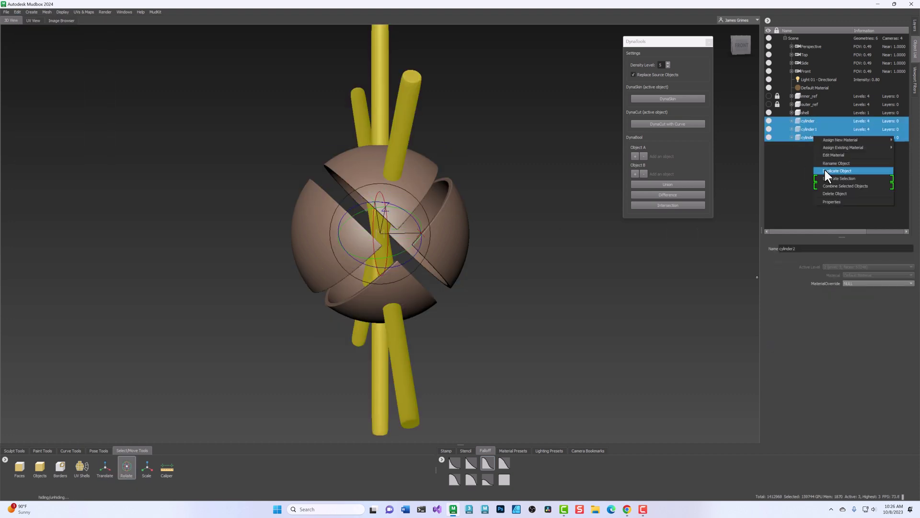
pyautogui.click(824, 168)
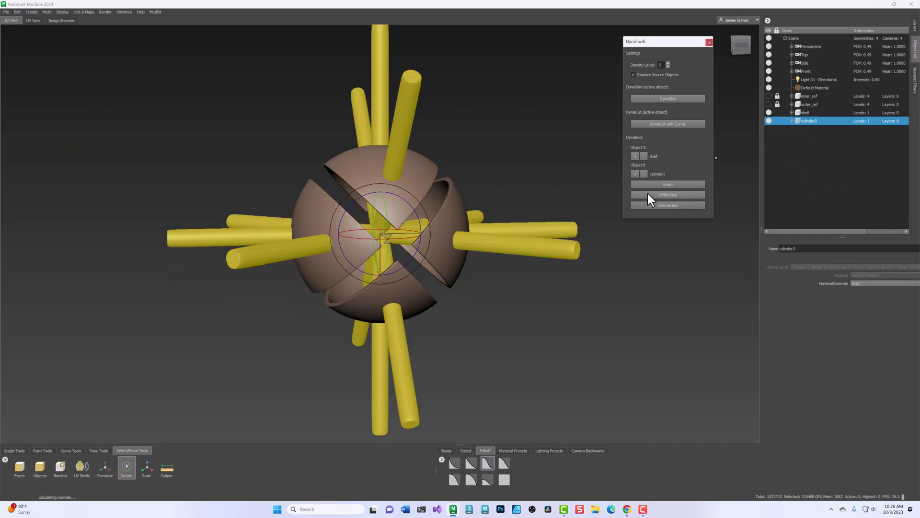
# Subtract the cylinders and the inner reference from the shell to cut round holes.
pyautogui.click(648, 193)
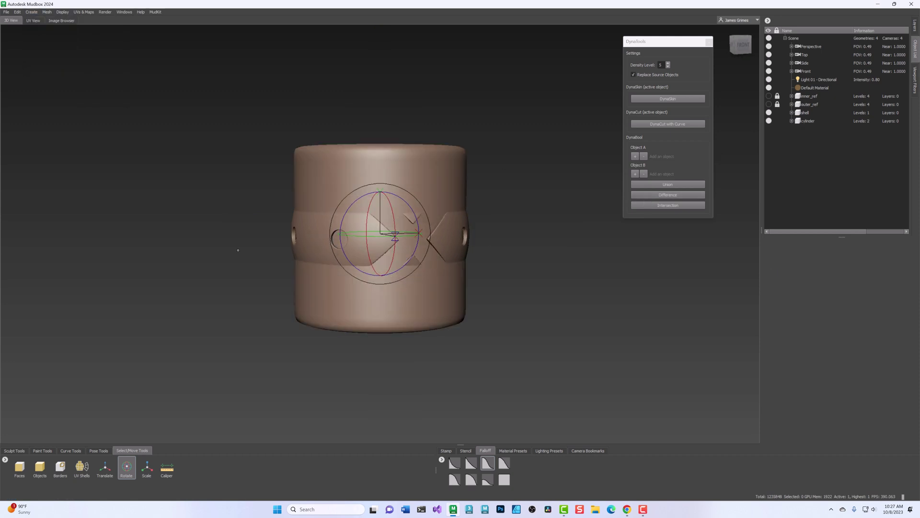
pyautogui.click(105, 467)
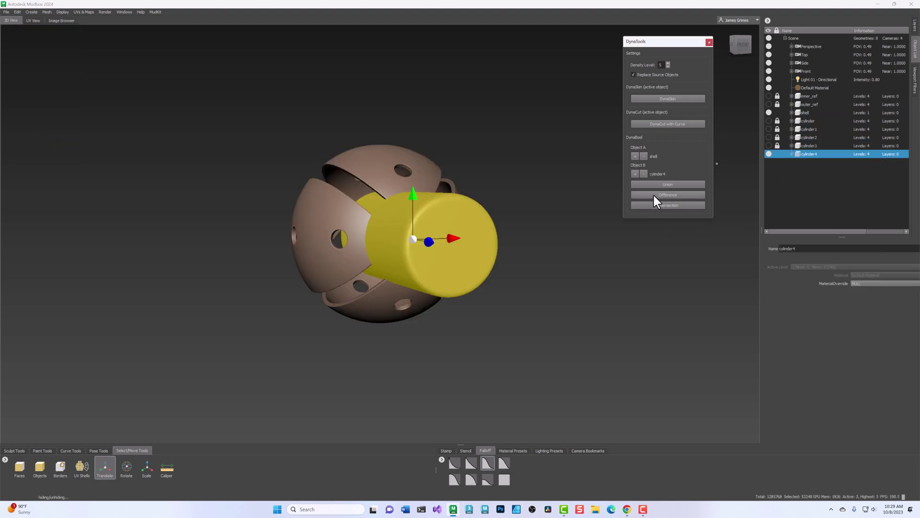
pyautogui.click(655, 195)
pyautogui.click(808, 153)
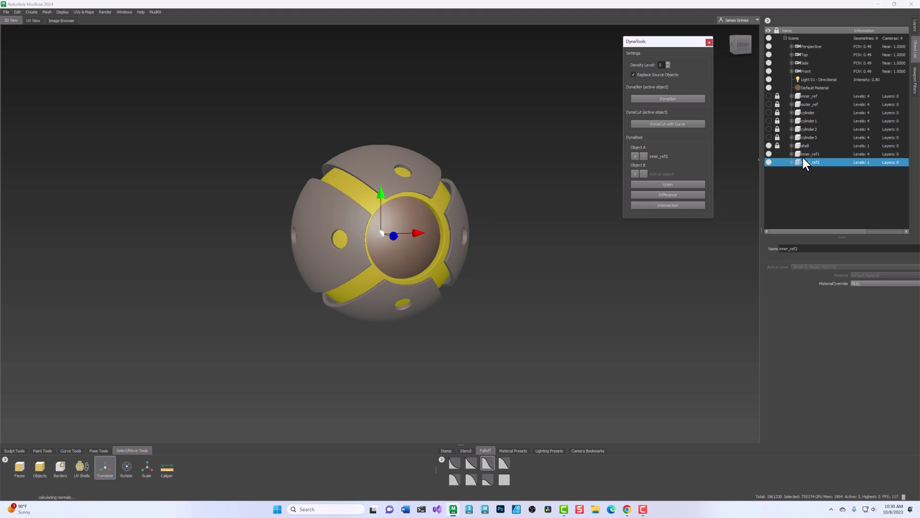
pyautogui.click(672, 195)
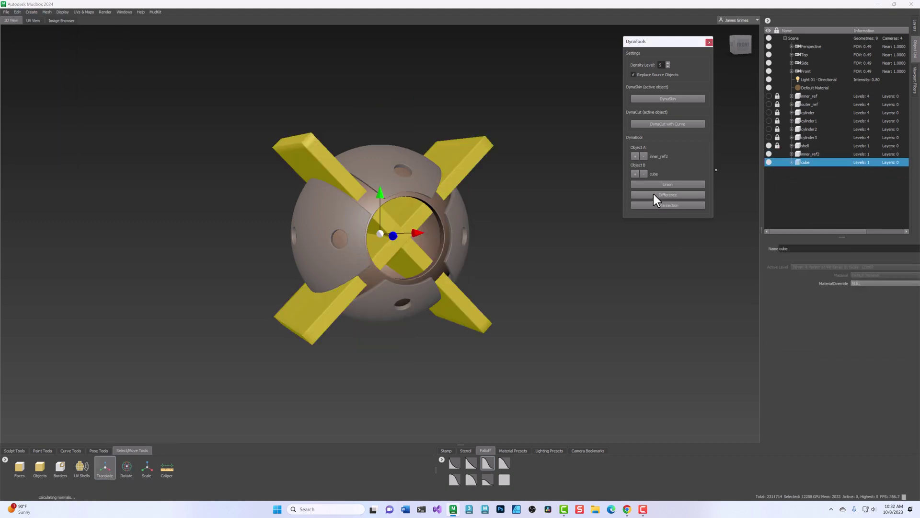
# Cut out the X slabs, intersect a slab and cylinder into a window disk, and freeze transformations.
pyautogui.click(654, 194)
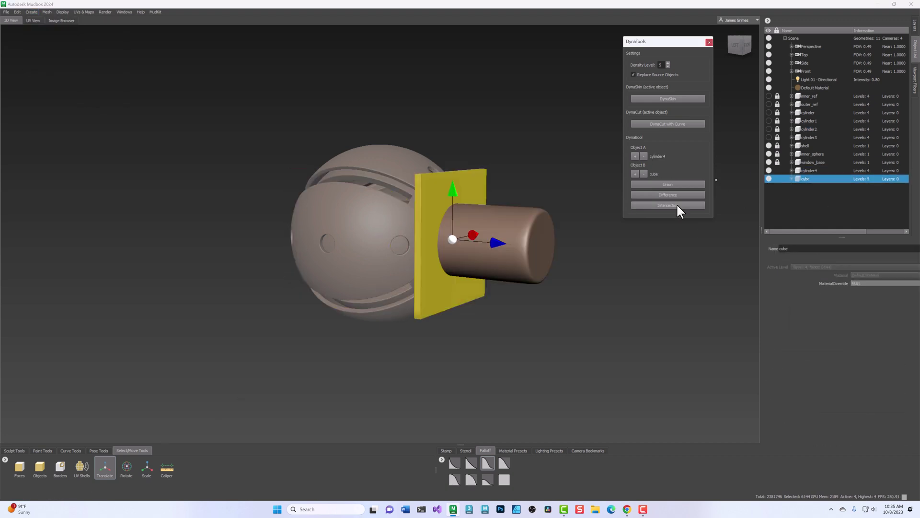
pyautogui.click(677, 203)
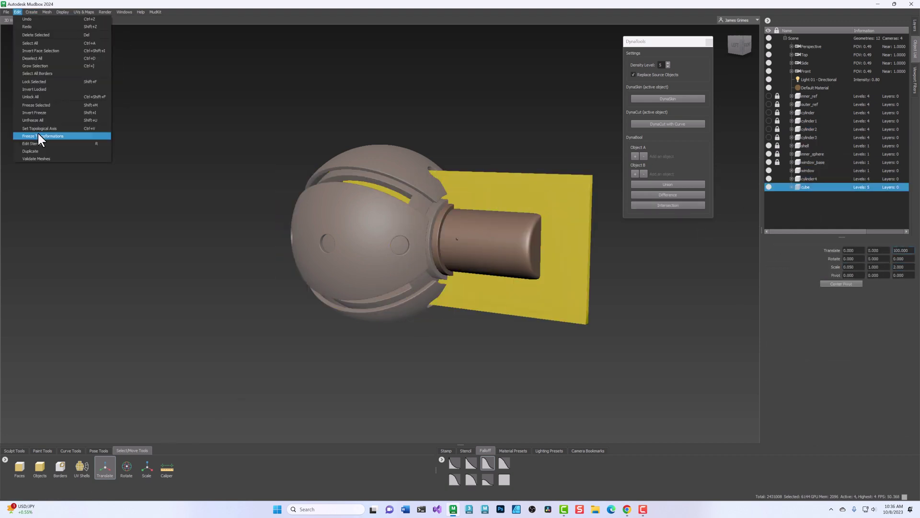
pyautogui.click(40, 136)
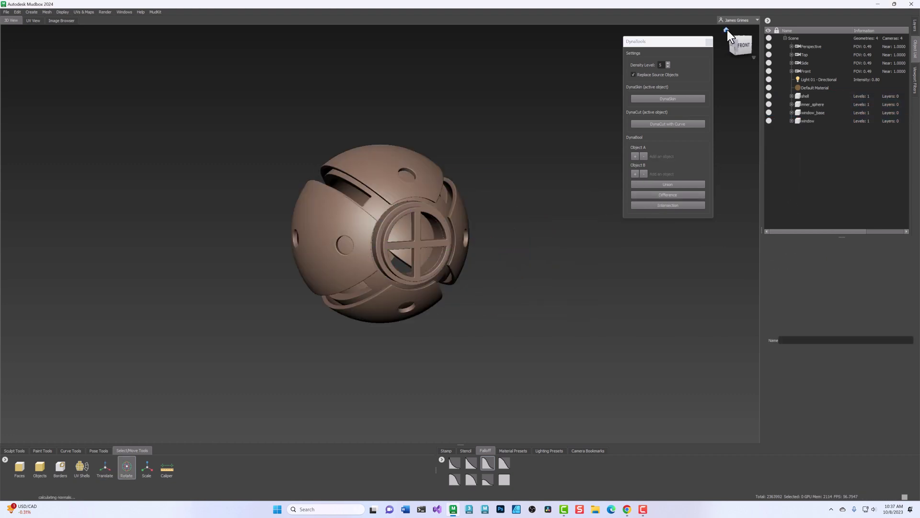
pyautogui.click(726, 33)
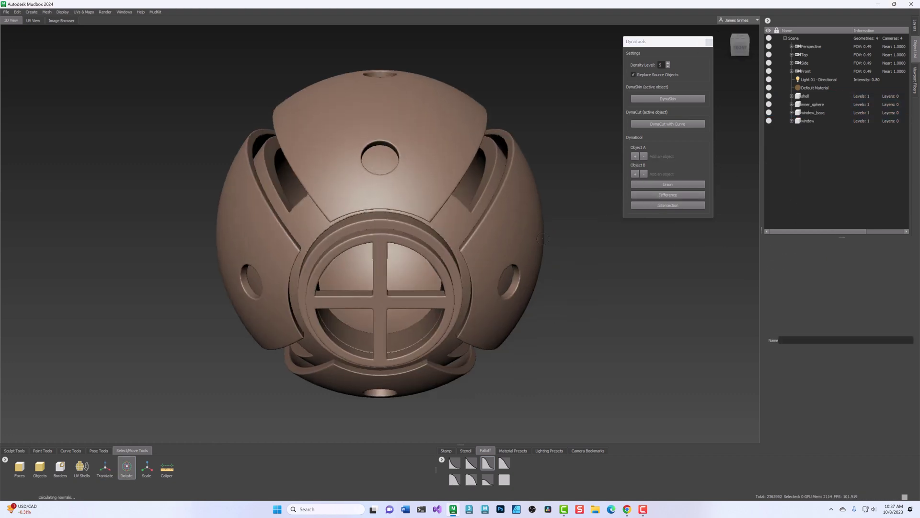
# Zoom out and orbit around the finished sphere.
pyautogui.scroll(-3, 541, 238)
pyautogui.moveTo(537, 249)
pyautogui.keyDown('alt'); pyautogui.mouseDown()
pyautogui.moveTo(516, 290)
pyautogui.moveTo(528, 250)
pyautogui.moveTo(401, 254)
pyautogui.moveTo(500, 312)
pyautogui.moveTo(512, 274)
pyautogui.mouseUp(); pyautogui.keyUp('alt')
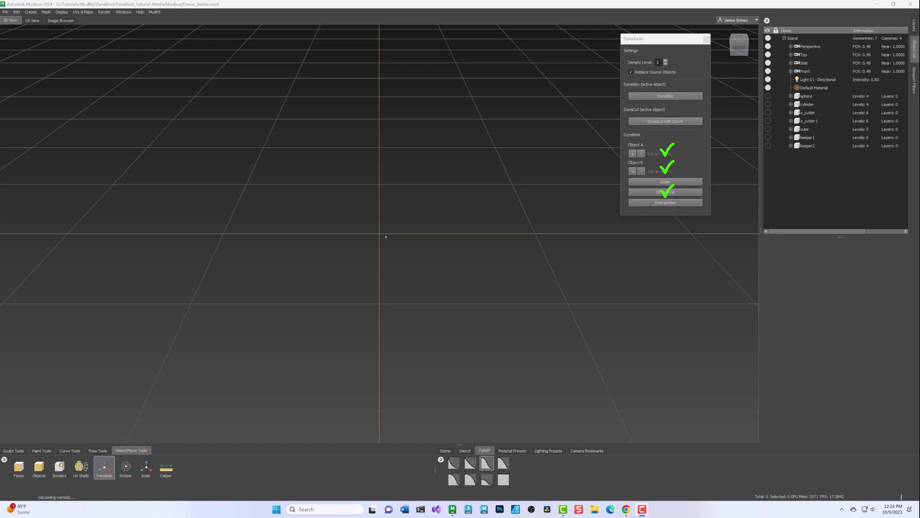
# Show the sphere and cylinder, then lift the sphere into a dome on the cylinder.
pyautogui.click(768, 95)
pyautogui.click(768, 104)
pyautogui.click(806, 96)
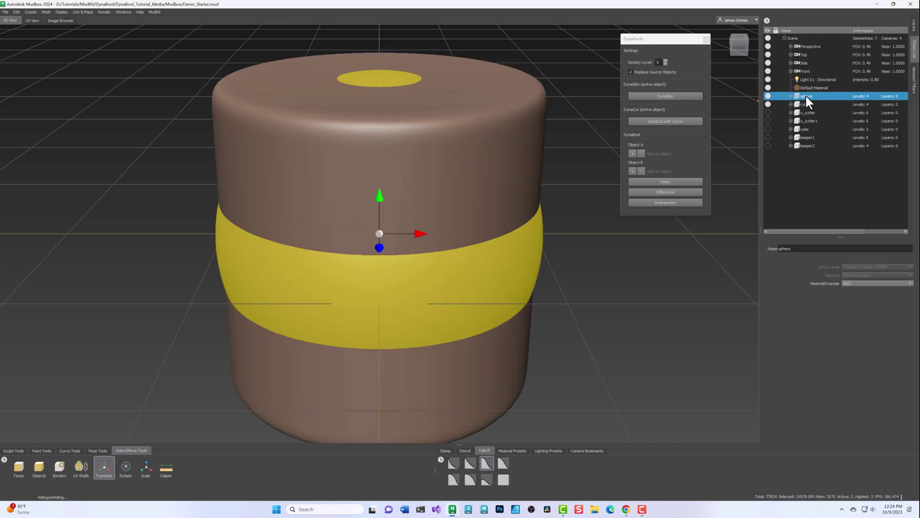
pyautogui.scroll(-5, 475, 206)
pyautogui.moveTo(387, 202); pyautogui.dragTo(387, 165)
# Union sphere (Object A) and cylinder (Object B) with DynaBool into one domed mesh.
pyautogui.click(633, 153)
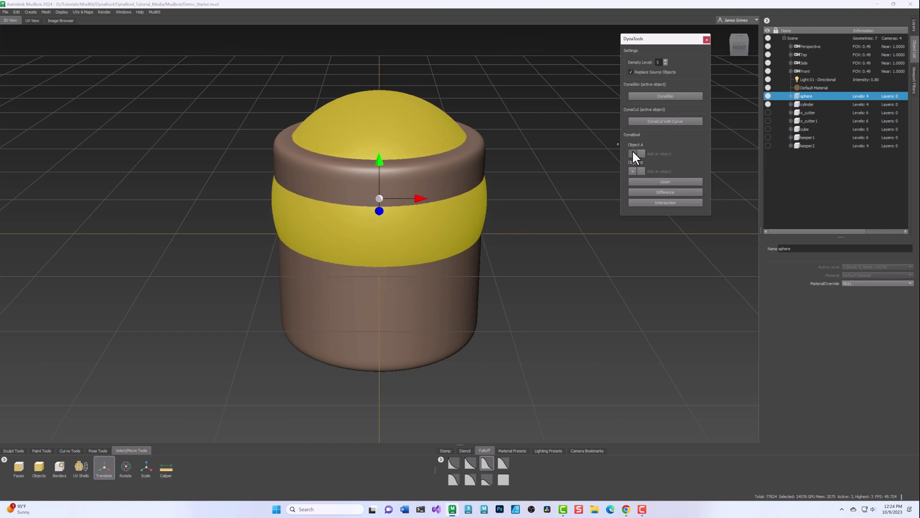
pyautogui.click(806, 104)
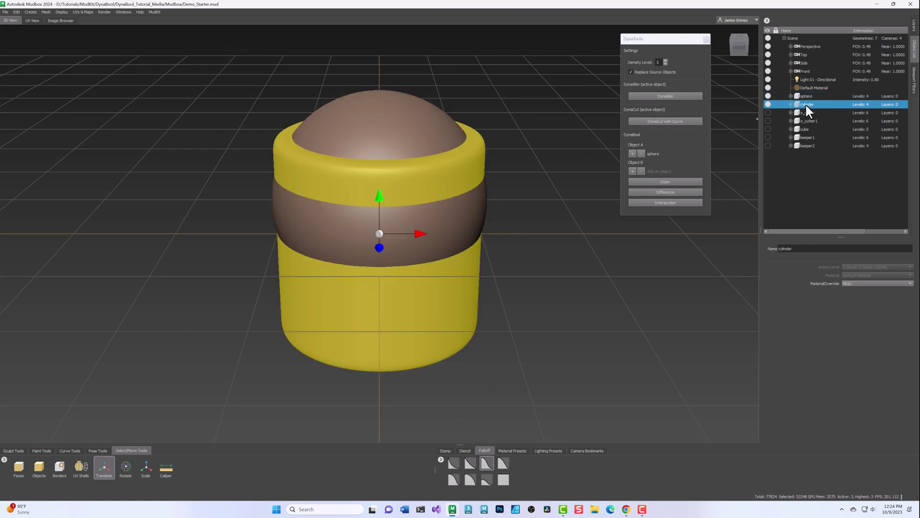
pyautogui.click(633, 171)
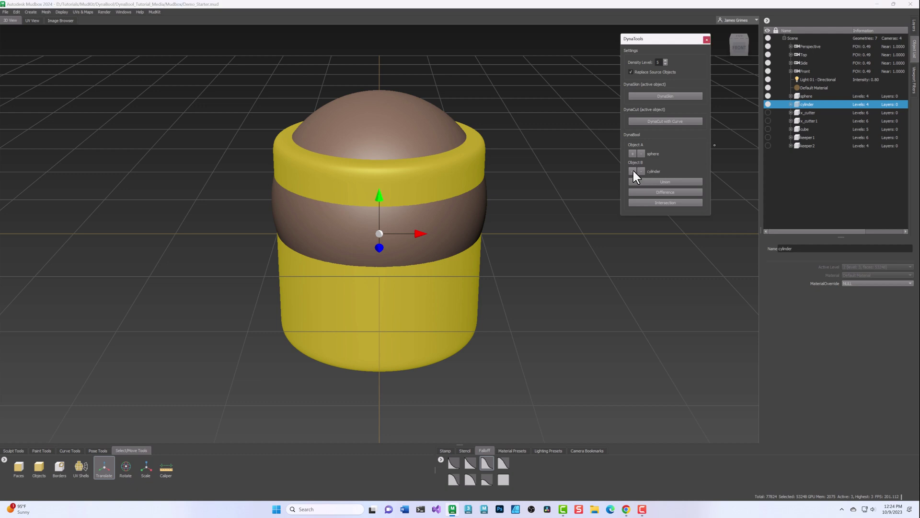
pyautogui.click(681, 181)
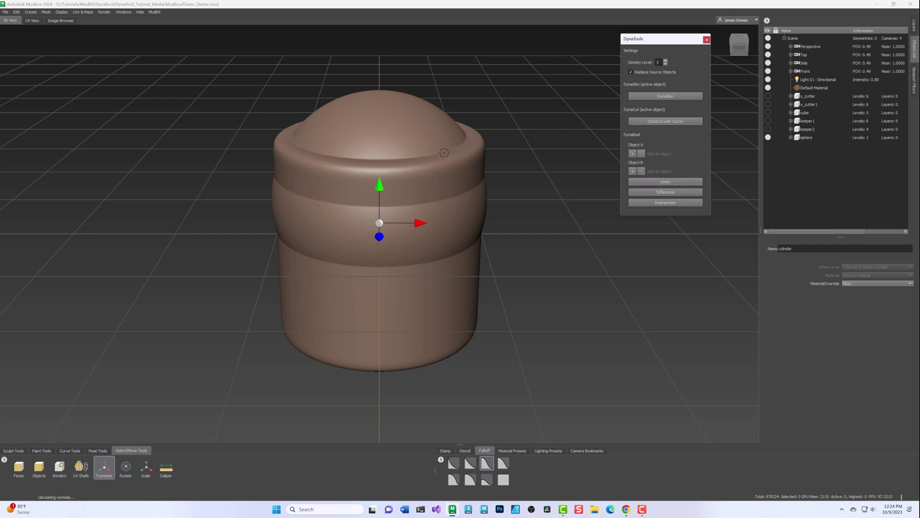
pyautogui.keyDown('alt'); pyautogui.moveTo(445, 153); pyautogui.dragTo(372, 184); pyautogui.keyUp('alt')
pyautogui.scroll(-3, 397, 158)
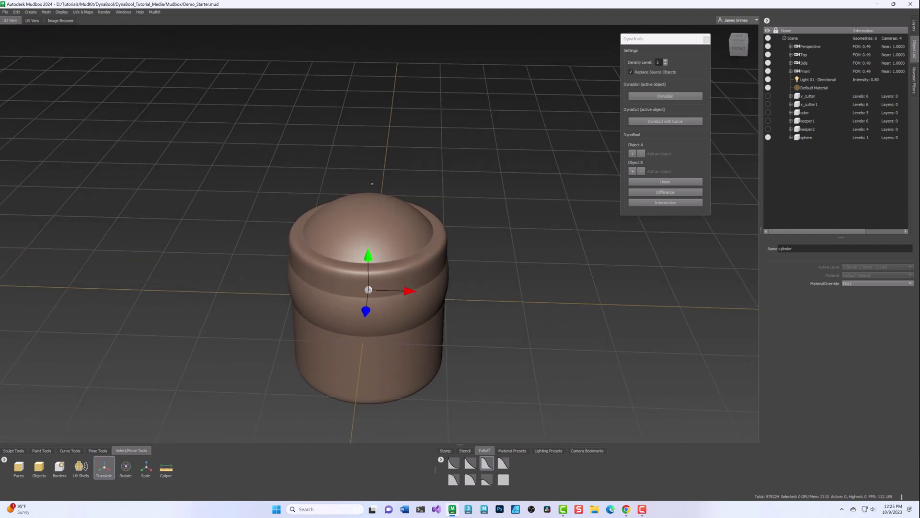
# Show x_cutter and x_cutter1, select both, and combine them into one x_cutter1 object.
pyautogui.click(768, 96)
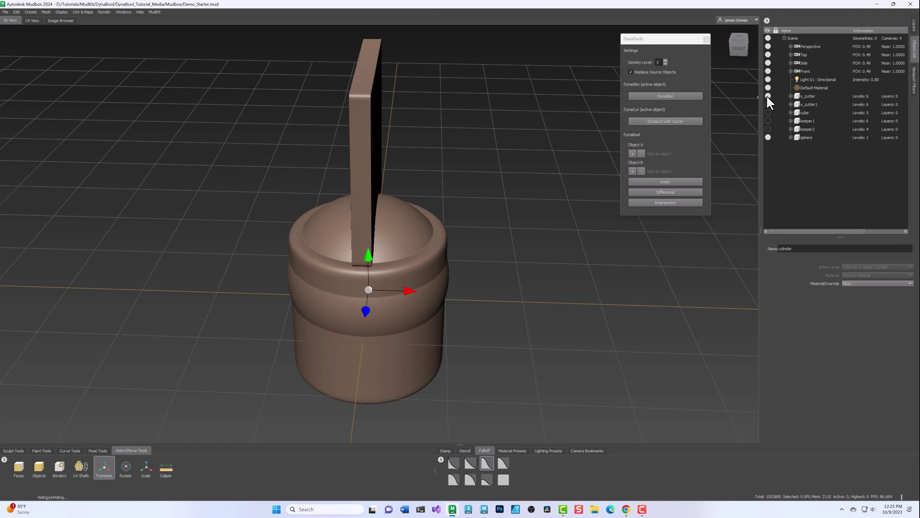
pyautogui.click(768, 104)
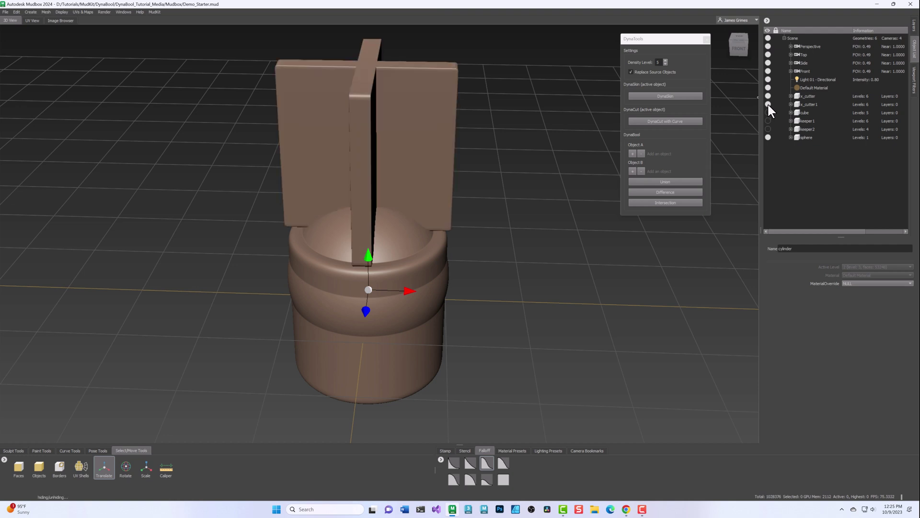
pyautogui.click(812, 96)
pyautogui.keyDown('shift'); pyautogui.click(810, 103); pyautogui.keyUp('shift')
pyautogui.rightClick(810, 100)
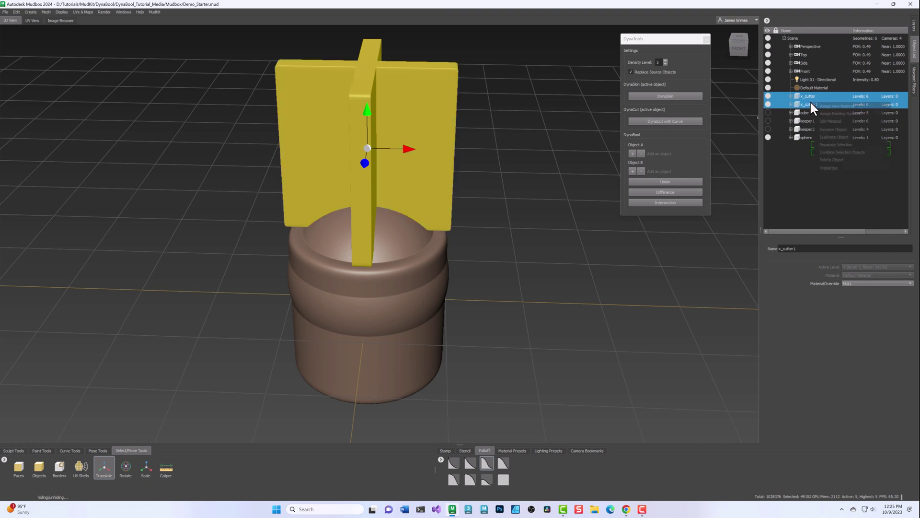
pyautogui.click(827, 151)
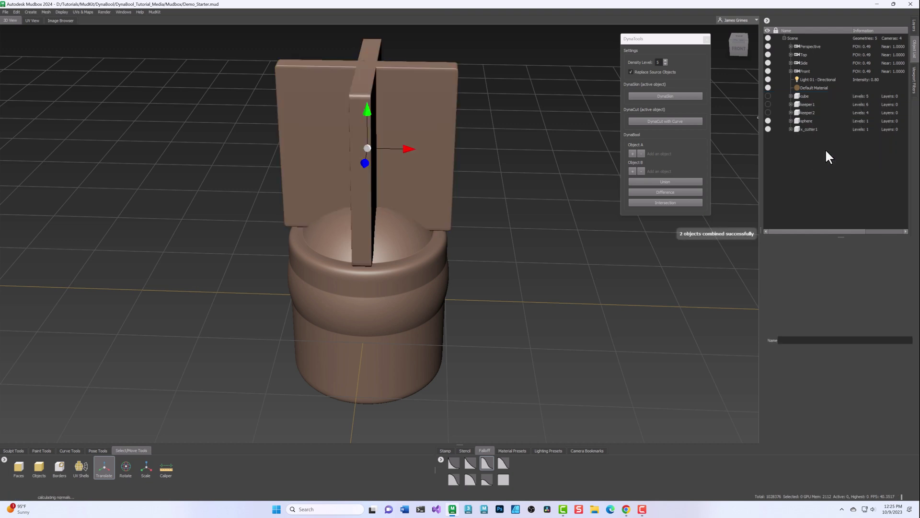
# Subtract x_cutter1 (Object B) from the sphere mesh (Object A) with DynaBool Difference.
pyautogui.keyDown('alt'); pyautogui.moveTo(518, 163); pyautogui.dragTo(477, 168); pyautogui.keyUp('alt')
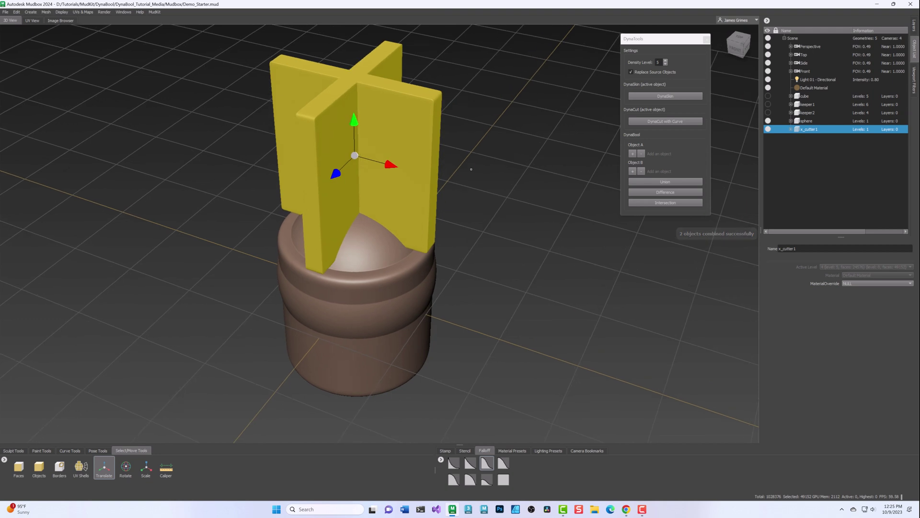
pyautogui.click(807, 121)
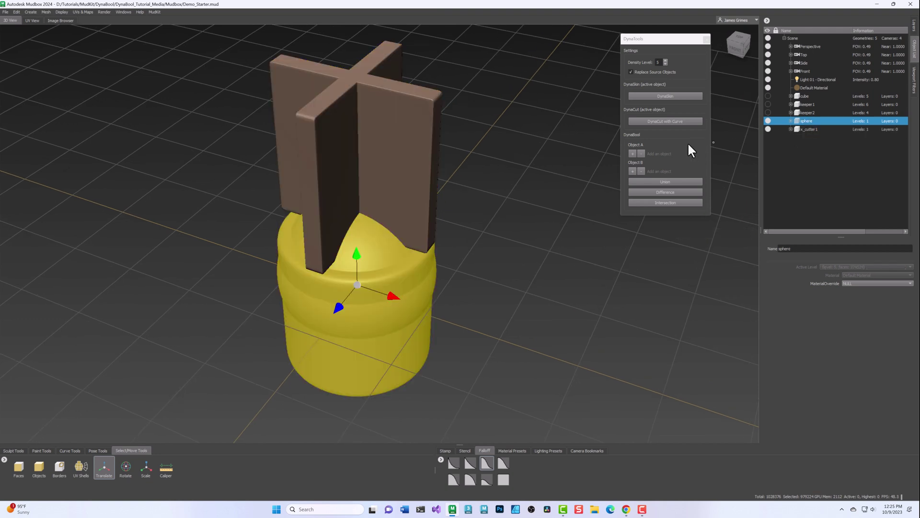
pyautogui.click(633, 153)
pyautogui.click(807, 130)
pyautogui.click(633, 172)
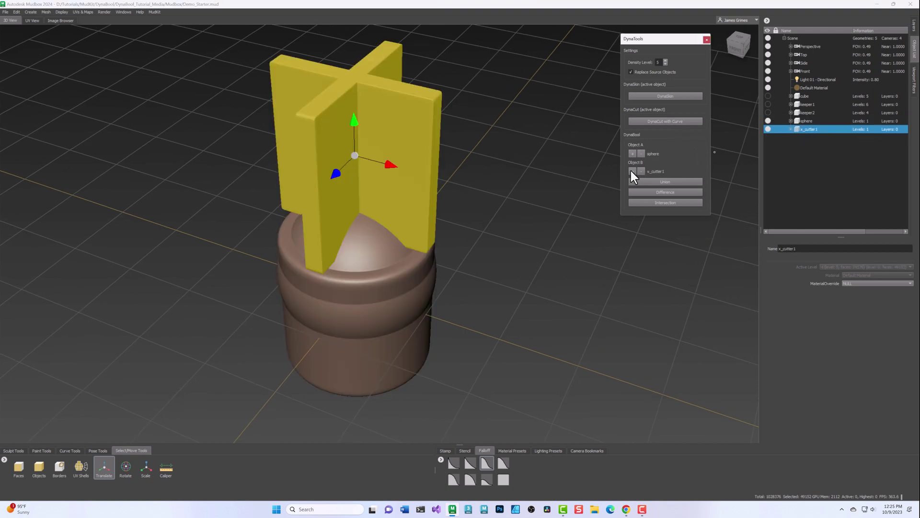
pyautogui.click(681, 193)
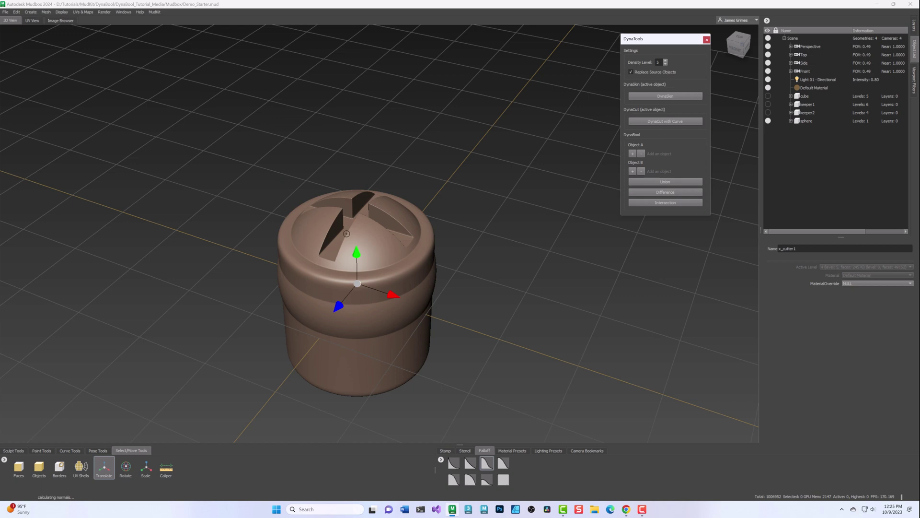
pyautogui.scroll(5, 475, 209)
pyautogui.keyDown('alt'); pyautogui.moveTo(476, 259); pyautogui.dragTo(544, 245); pyautogui.keyUp('alt')
pyautogui.scroll(-5, 543, 246)
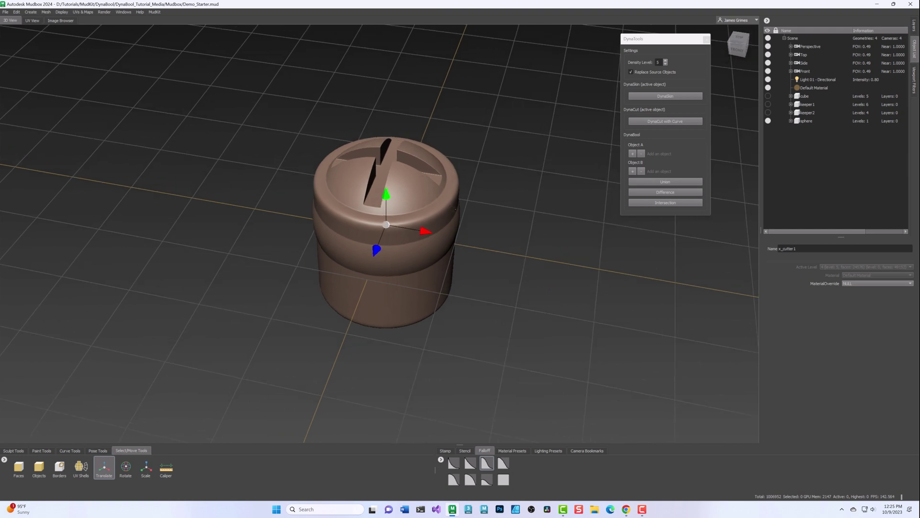
# Show the cube, scale it up uniformly, and stretch it taller.
pyautogui.click(768, 96)
pyautogui.click(804, 97)
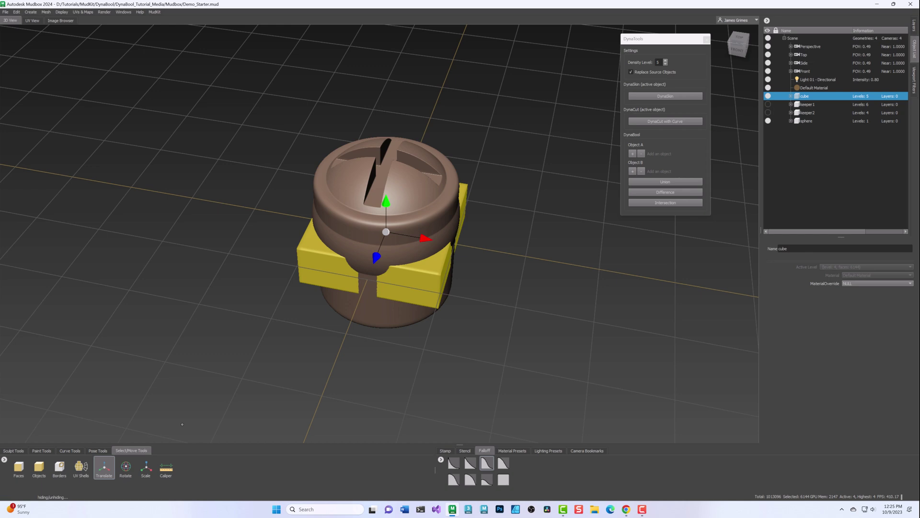
pyautogui.press('r')
pyautogui.moveTo(386, 232); pyautogui.dragTo(409, 228)
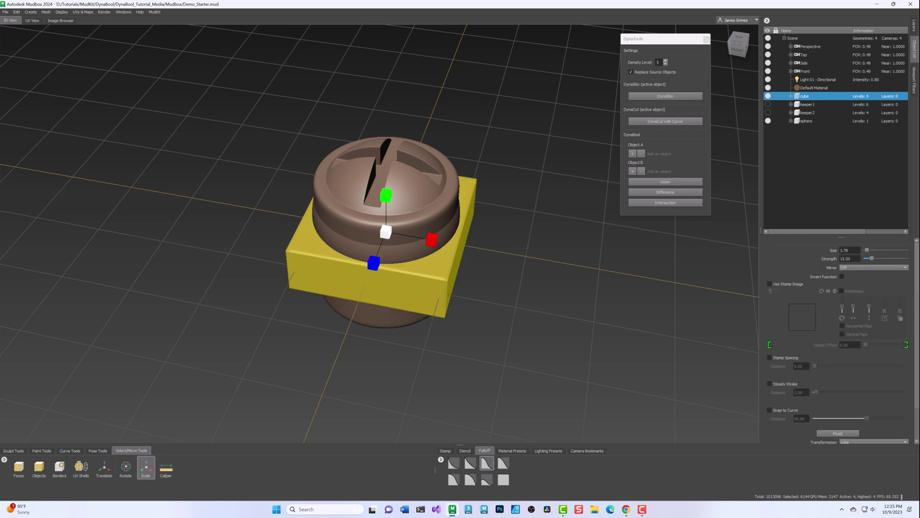
pyautogui.moveTo(386, 196); pyautogui.dragTo(386, 182)
# Move the cube up and set it down over the cylinder's top.
pyautogui.press('w')
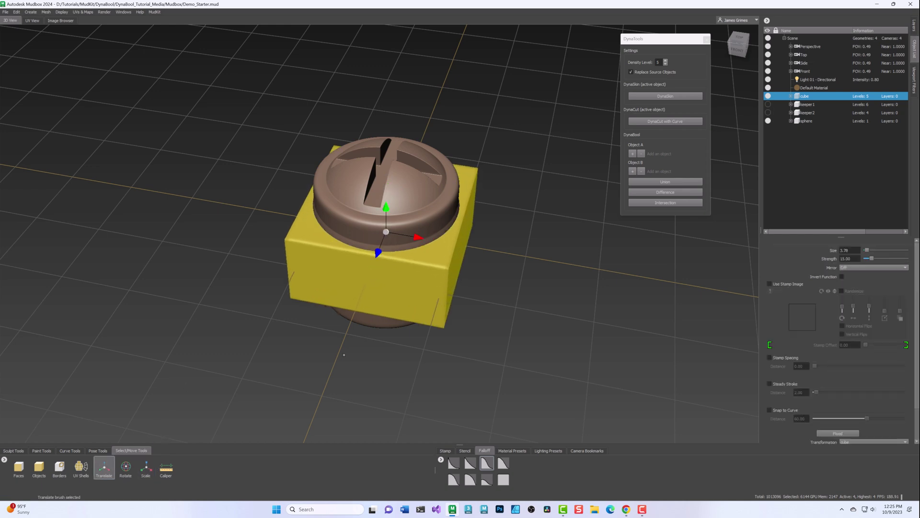
pyautogui.click(738, 48)
pyautogui.moveTo(383, 225); pyautogui.dragTo(383, 131)
pyautogui.scroll(2, 384, 216)
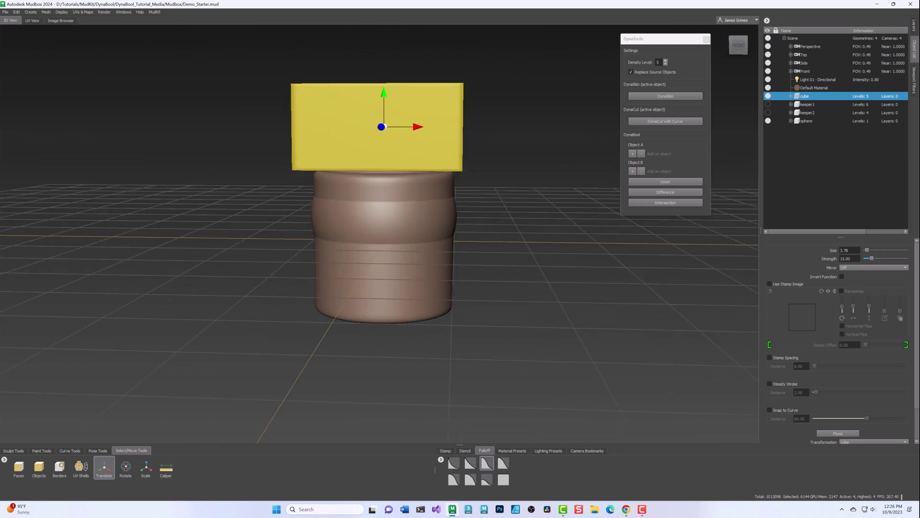
pyautogui.keyDown('alt'); pyautogui.moveTo(497, 205); pyautogui.dragTo(485, 195); pyautogui.keyUp('alt')
pyautogui.moveTo(382, 128); pyautogui.dragTo(385, 142)
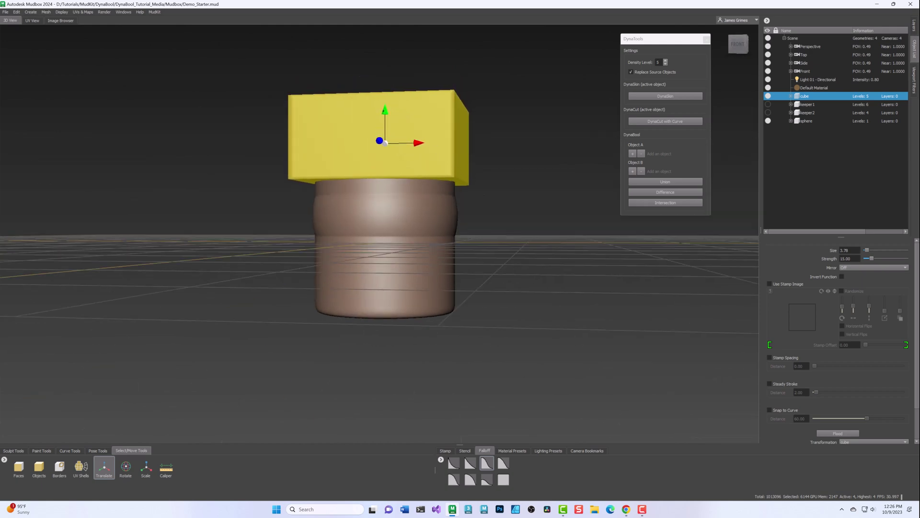
pyautogui.keyDown('alt'); pyautogui.moveTo(455, 158); pyautogui.dragTo(502, 198); pyautogui.keyUp('alt')
# Load the sphere mesh as DynaBool Object A, then select the cube.
pyautogui.click(807, 121)
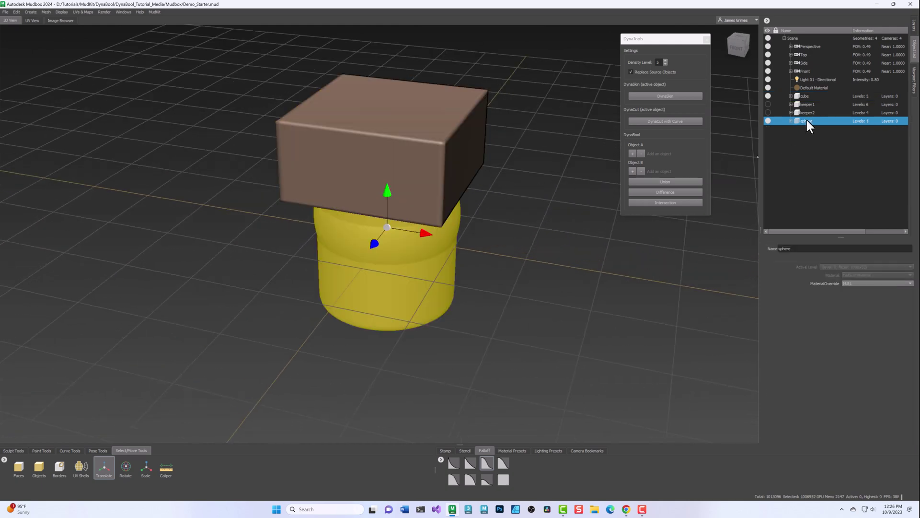
pyautogui.click(632, 153)
pyautogui.click(805, 95)
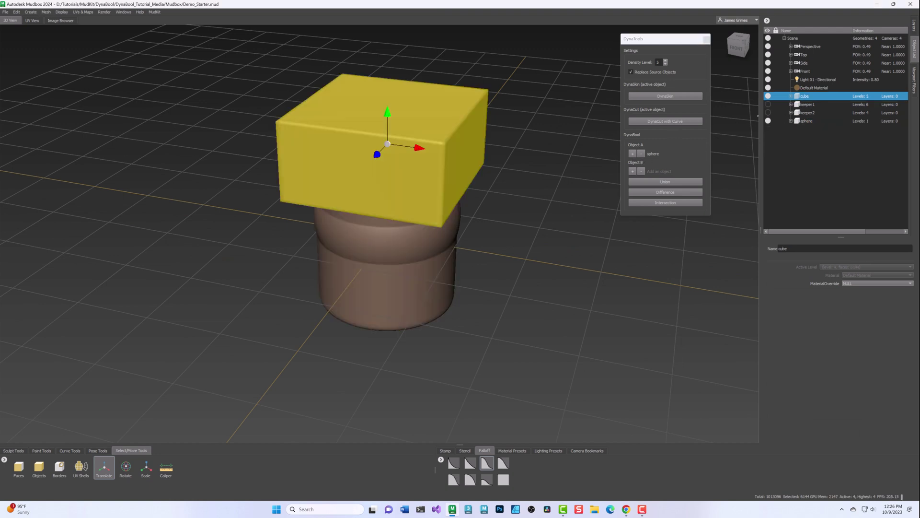
# Intersect the cube with the cylinder into a disc, then delete the disc.
pyautogui.click(680, 203)
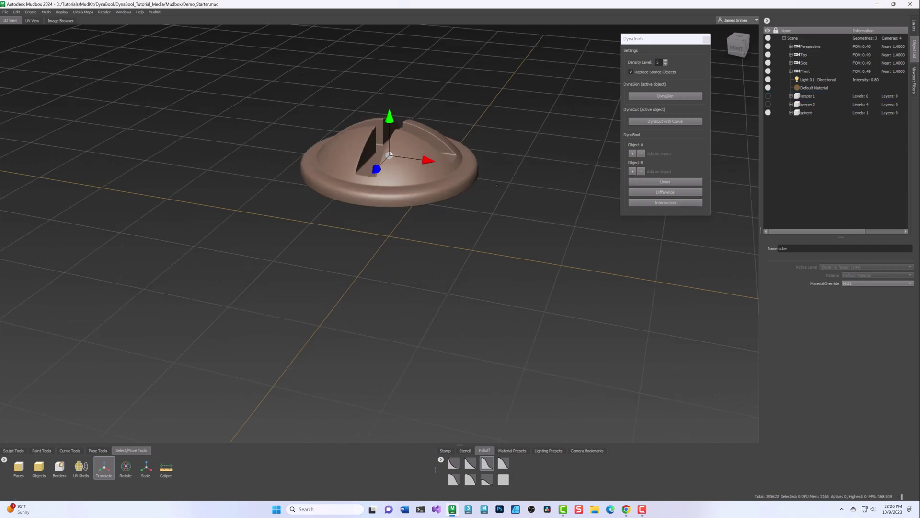
pyautogui.keyDown('alt'); pyautogui.moveTo(374, 218); pyautogui.dragTo(379, 163); pyautogui.keyUp('alt')
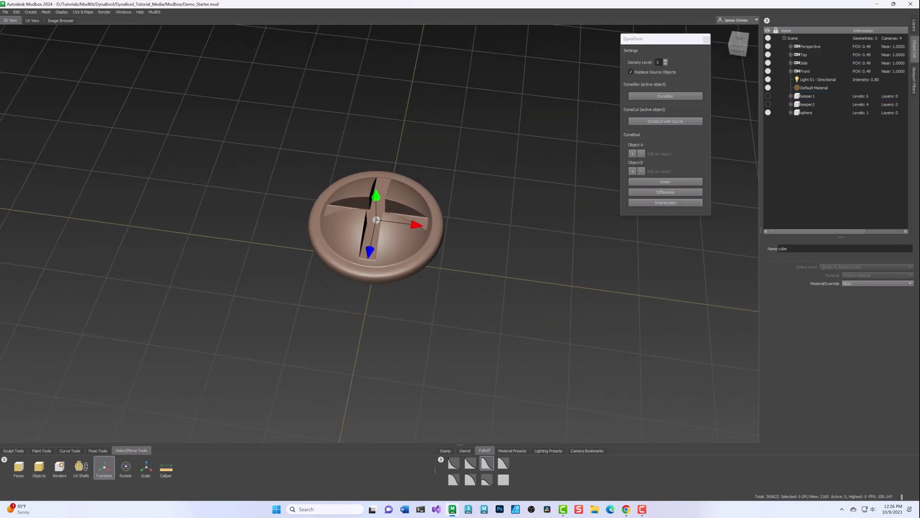
pyautogui.click(803, 113)
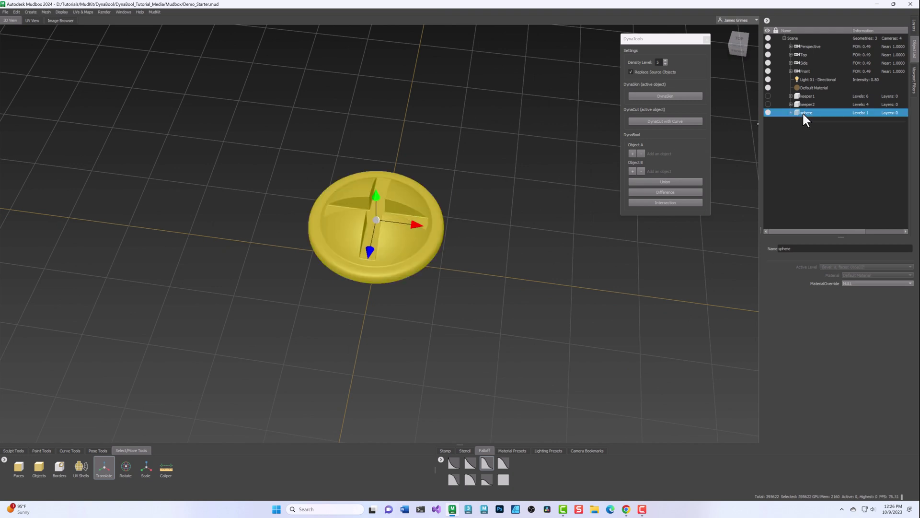
pyautogui.rightClick(803, 111)
pyautogui.click(817, 162)
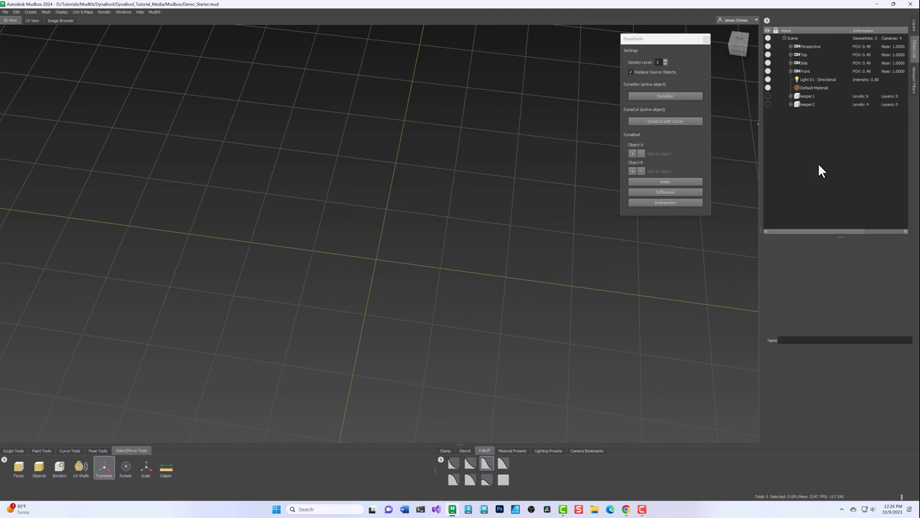
# Reveal keeper1 and keeper2 and return the camera to its home view.
pyautogui.click(768, 96)
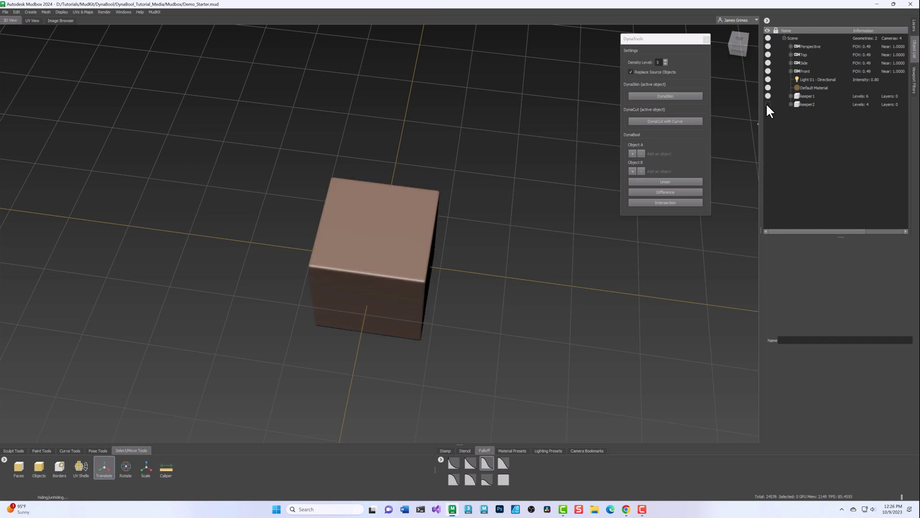
pyautogui.click(768, 104)
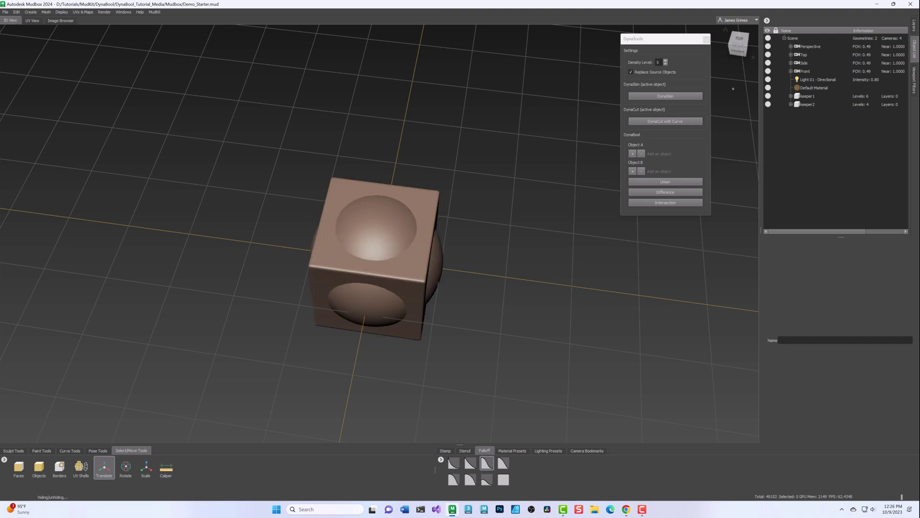
pyautogui.click(726, 31)
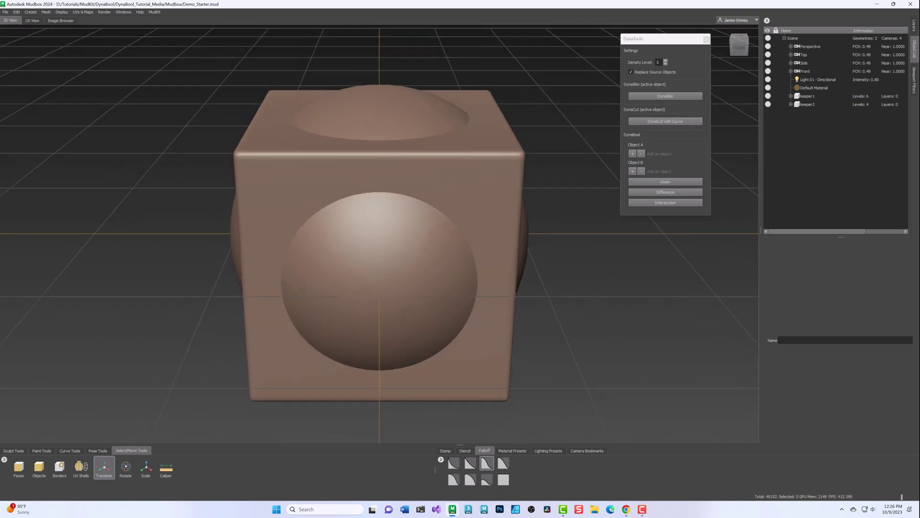
pyautogui.keyDown('alt'); pyautogui.moveTo(520, 202); pyautogui.dragTo(468, 202); pyautogui.keyUp('alt')
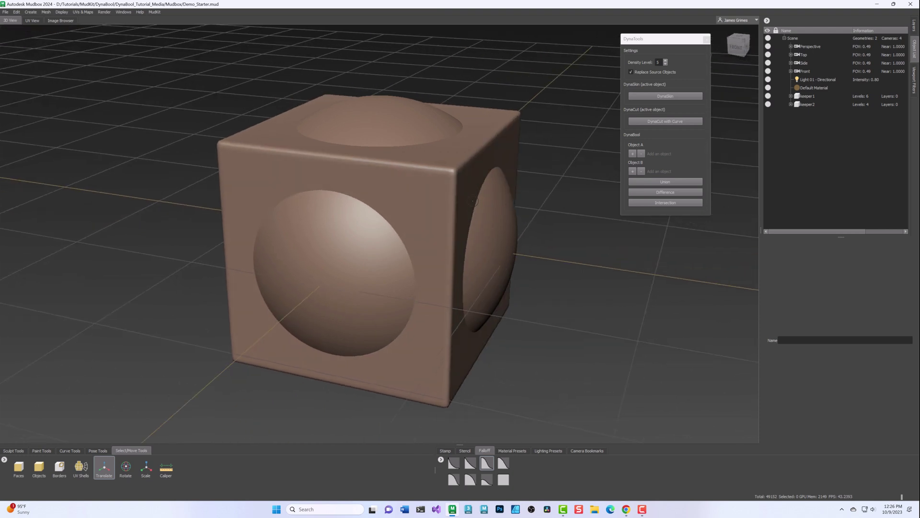
# With Replace Source Objects off, subtract keeper2 (Object B) from keeper1 (Object A).
pyautogui.click(630, 72)
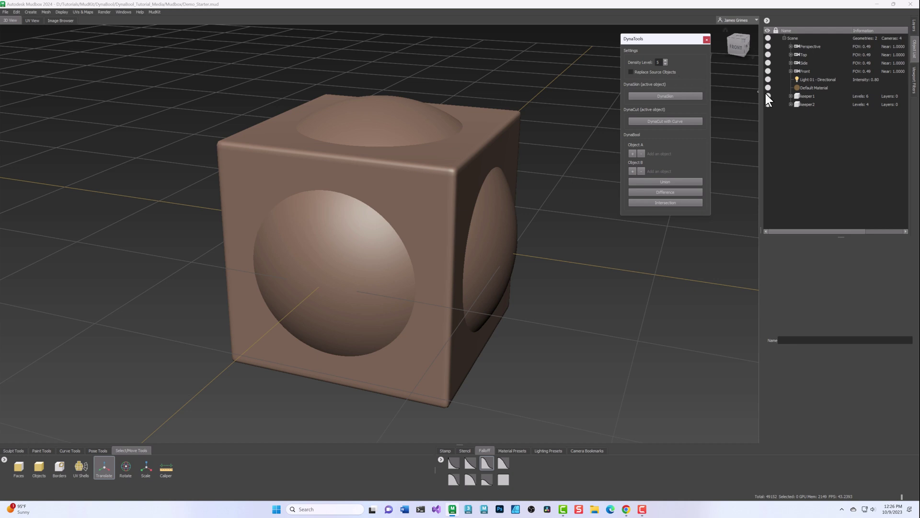
pyautogui.click(807, 96)
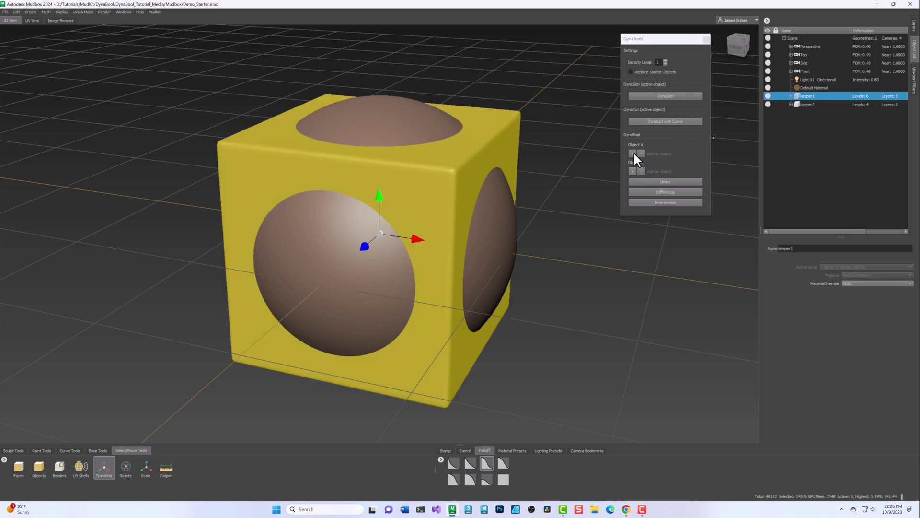
pyautogui.click(633, 153)
pyautogui.click(808, 105)
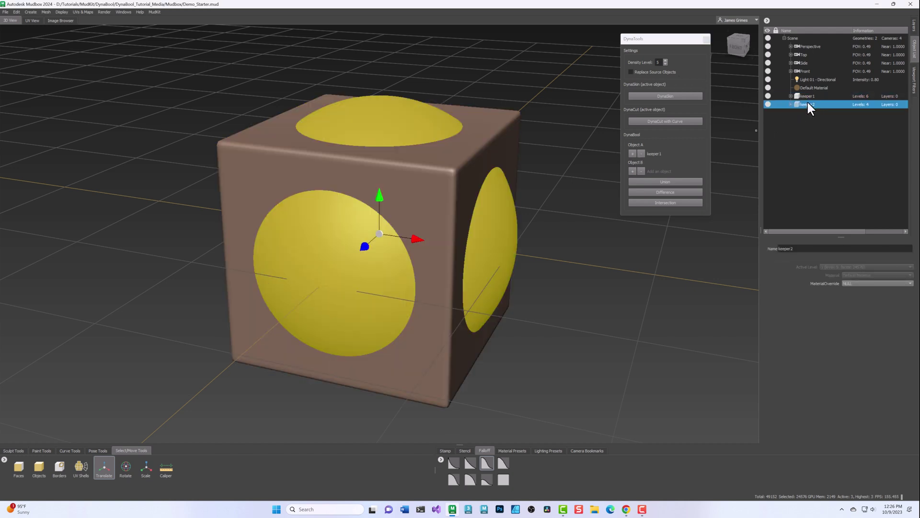
pyautogui.click(633, 171)
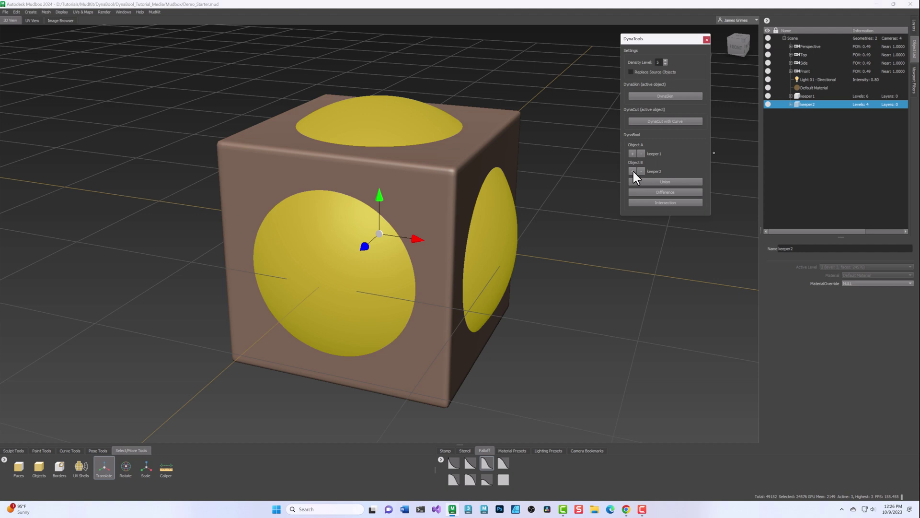
pyautogui.click(683, 192)
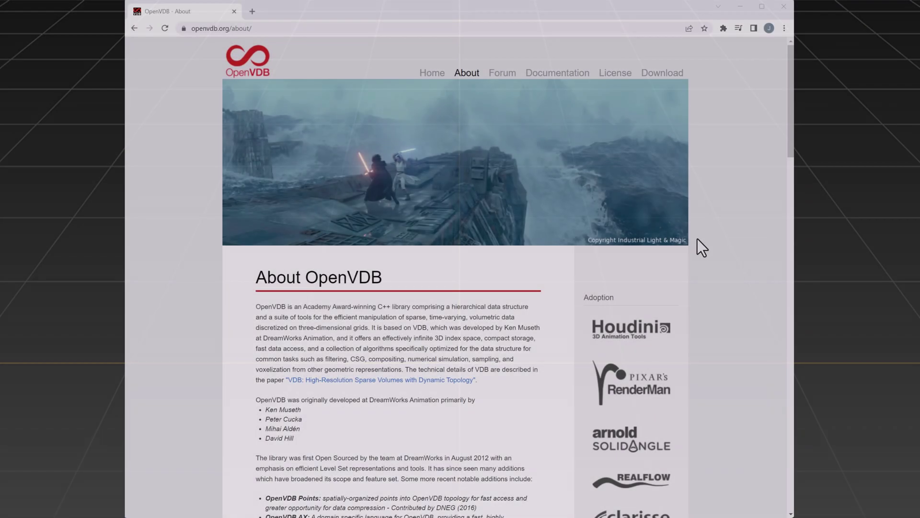
# Scroll through the OpenVDB About page down to Additional Contributors and Special Thanks.
pyautogui.scroll(-2, 697, 239)
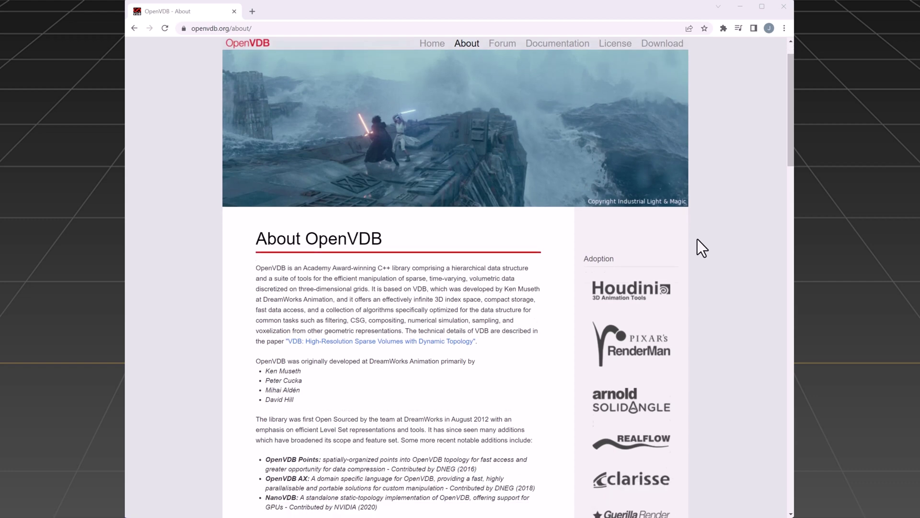
pyautogui.scroll(-3, 697, 240)
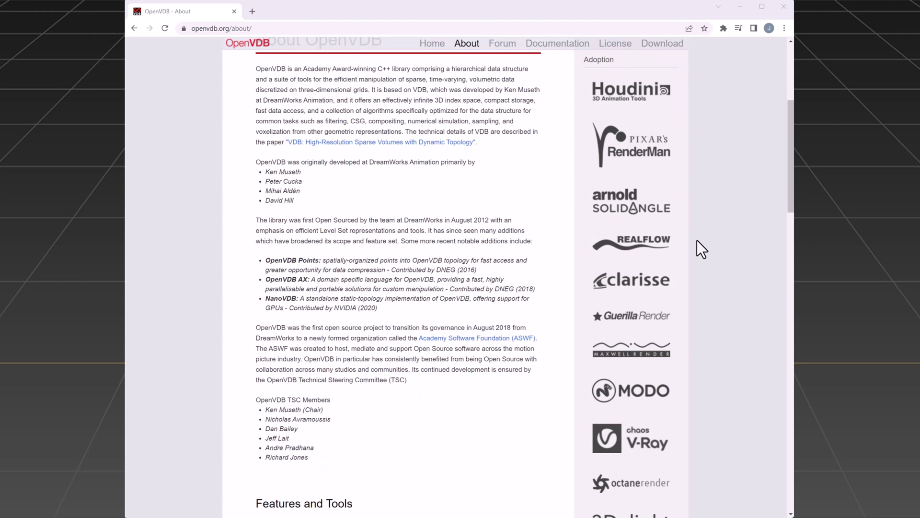
pyautogui.scroll(-2, 697, 240)
pyautogui.scroll(-1, 697, 240)
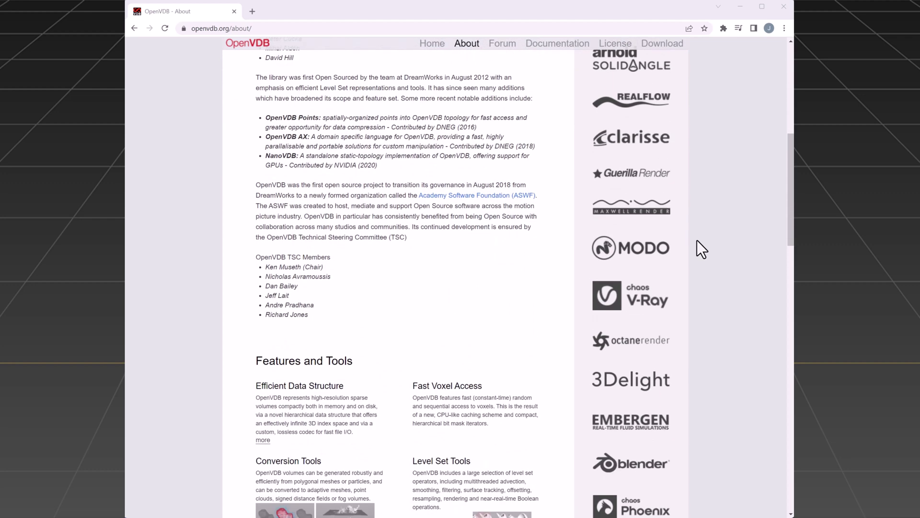
pyautogui.scroll(-2, 697, 240)
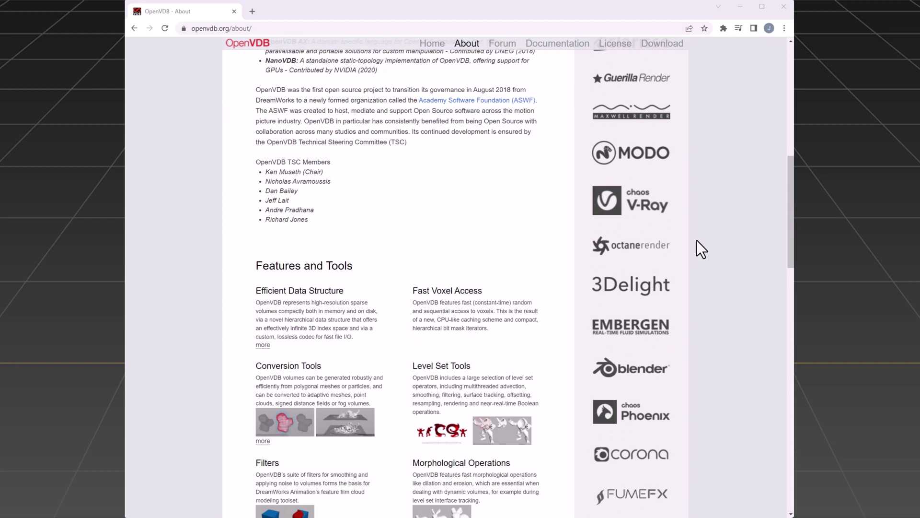
pyautogui.scroll(-1, 697, 240)
pyautogui.scroll(-1, 697, 240)
pyautogui.scroll(-1, 697, 240)
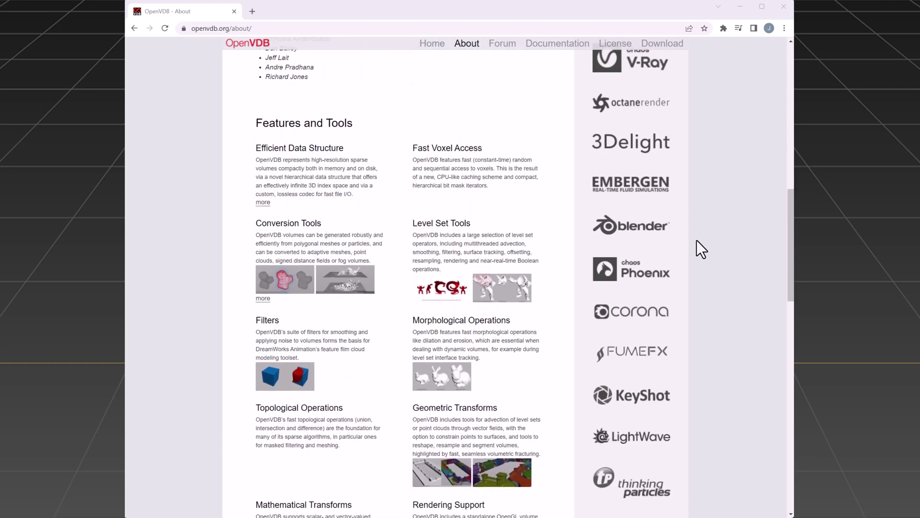
pyautogui.scroll(-1, 697, 240)
pyautogui.scroll(-3, 697, 240)
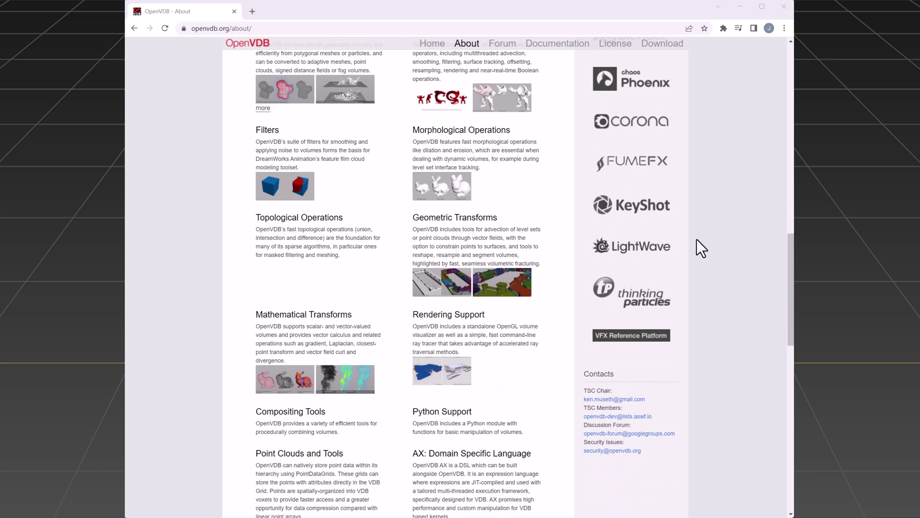
pyautogui.scroll(-2, 697, 239)
pyautogui.scroll(-1, 697, 240)
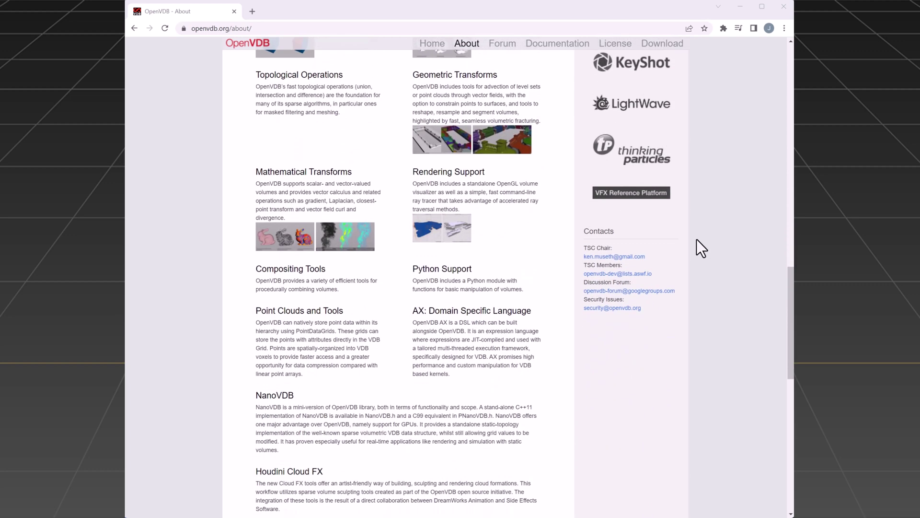
pyautogui.scroll(-1, 697, 240)
pyautogui.scroll(-2, 697, 240)
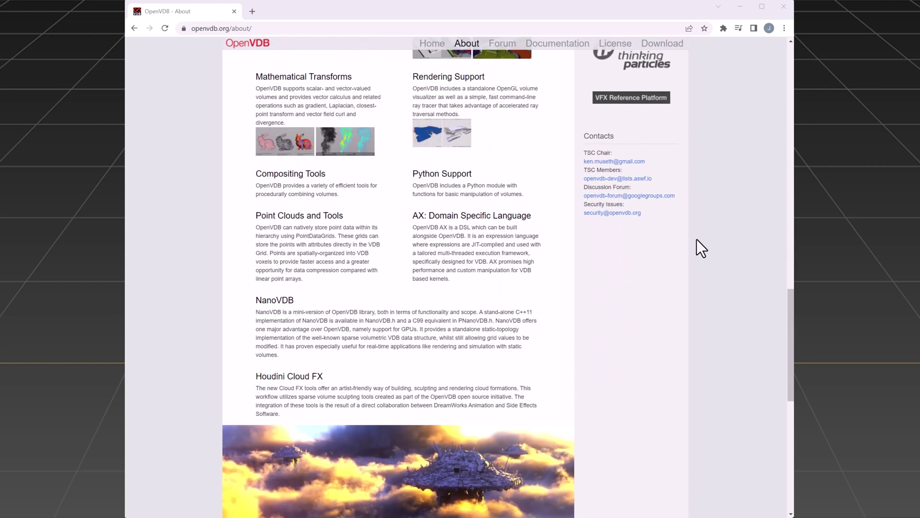
pyautogui.scroll(-1, 697, 240)
pyautogui.scroll(-1, 695, 239)
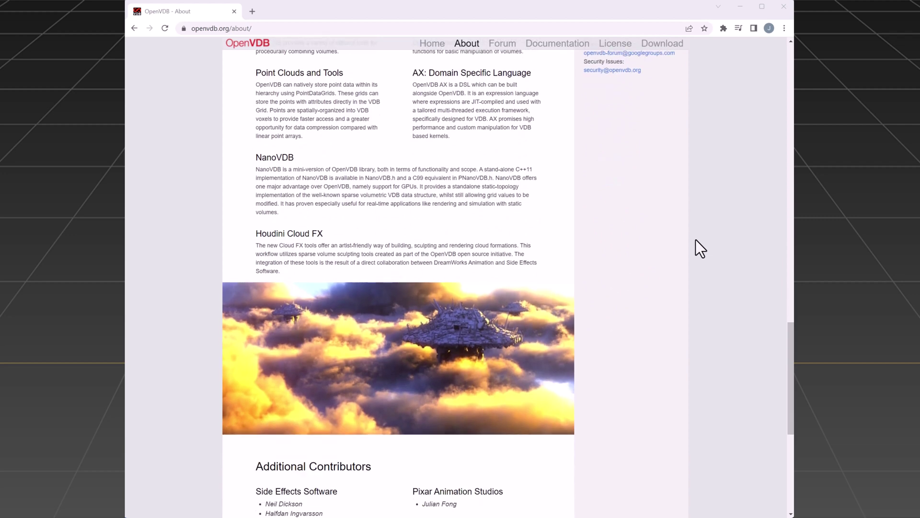
pyautogui.scroll(-1, 696, 239)
pyautogui.scroll(-1, 696, 239)
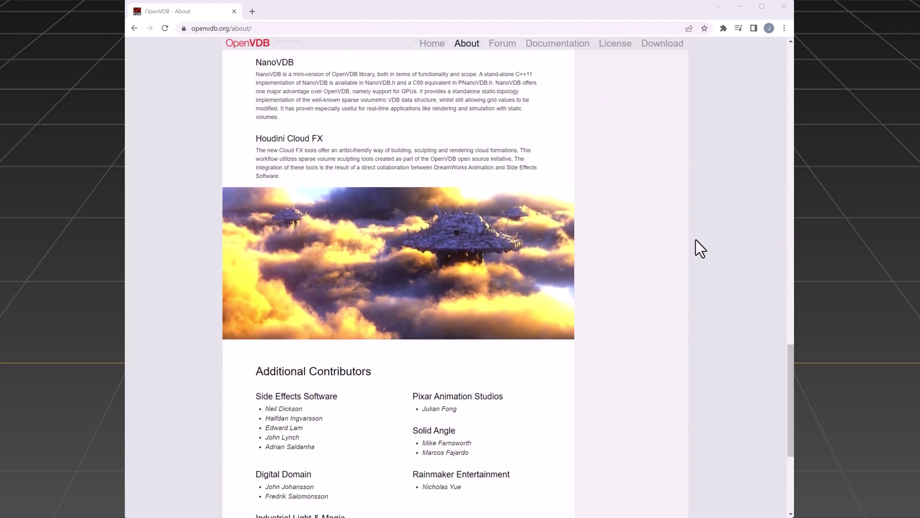
pyautogui.scroll(-2, 695, 239)
pyautogui.scroll(-1, 696, 239)
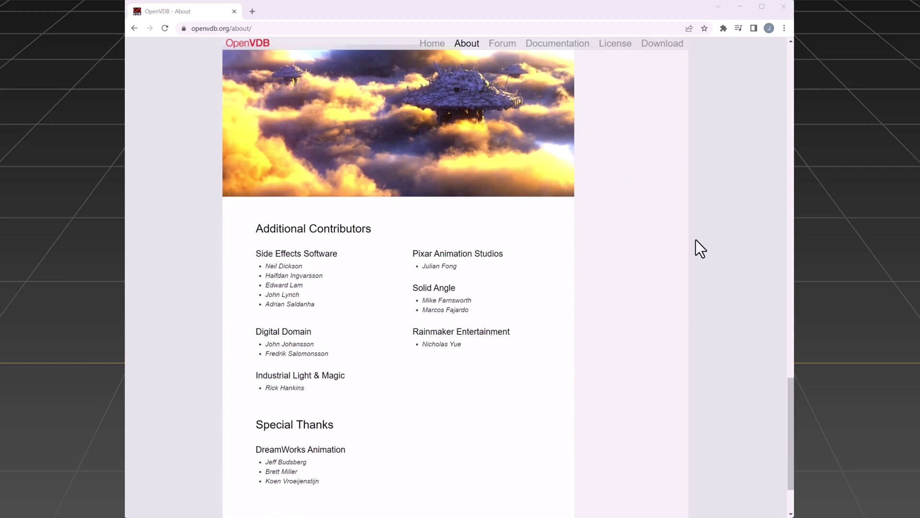
pyautogui.scroll(-2, 696, 240)
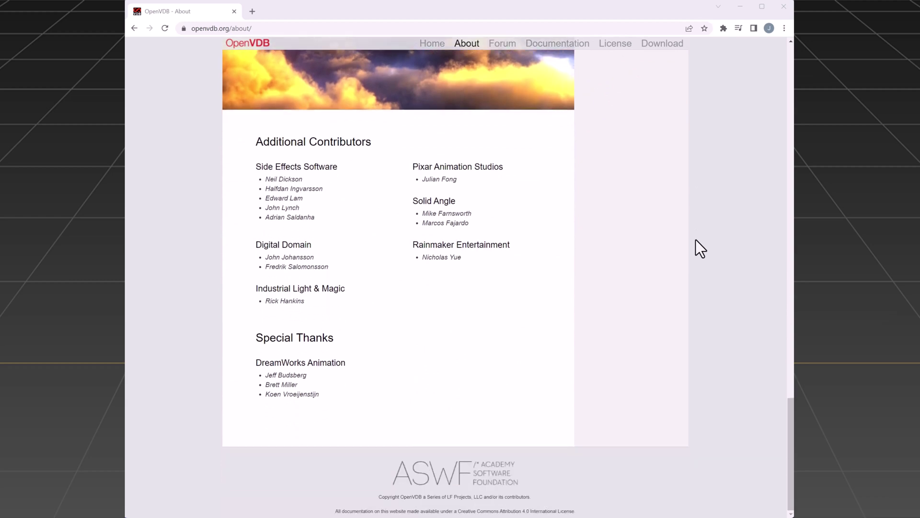